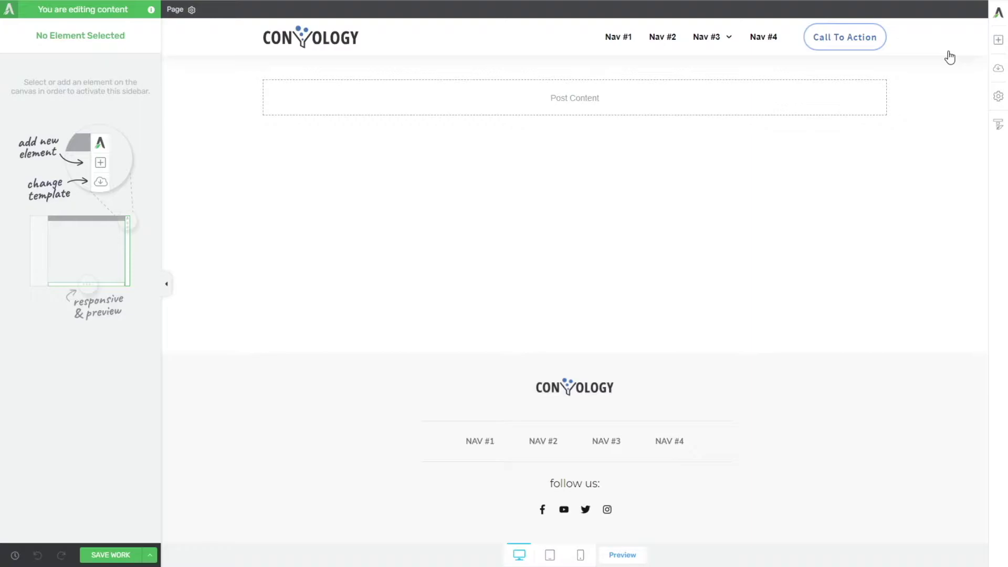
Search elements for 'login' and drag the Login & Registration Form into the post content
click(998, 40)
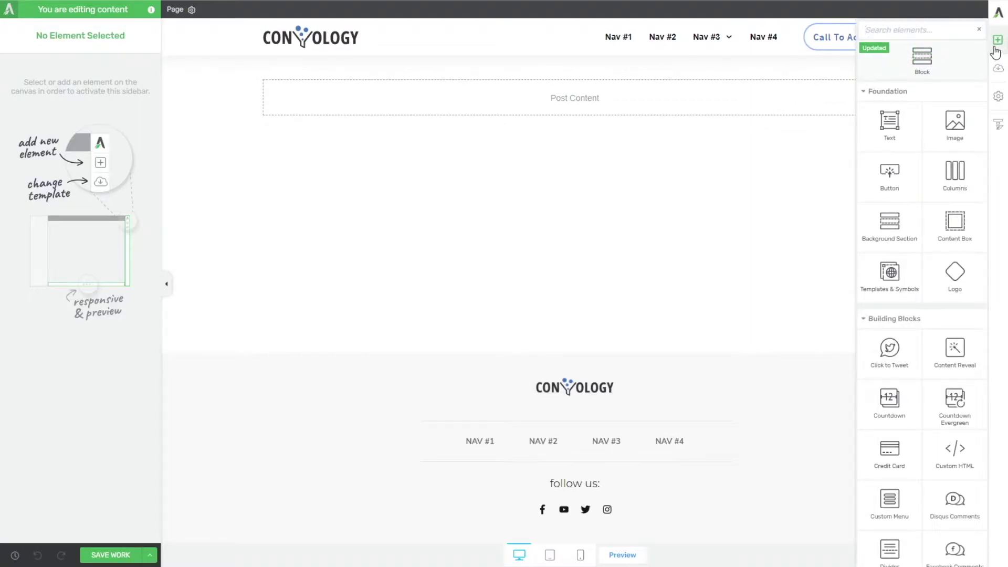
text(login)
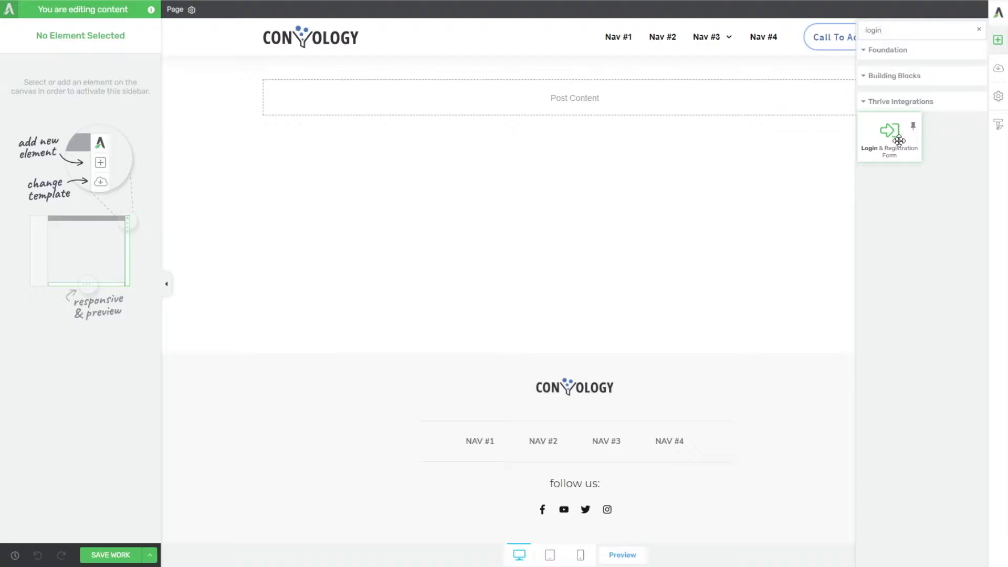
drag(893, 135, 553, 103)
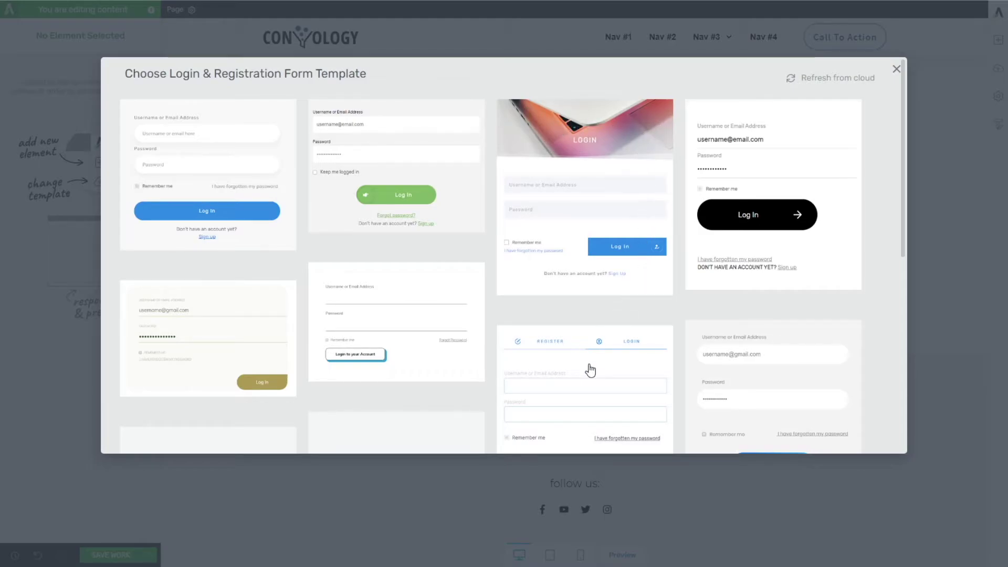
Choose the tabbed Register/Login template for the new form
scroll(560, 272, down, 2)
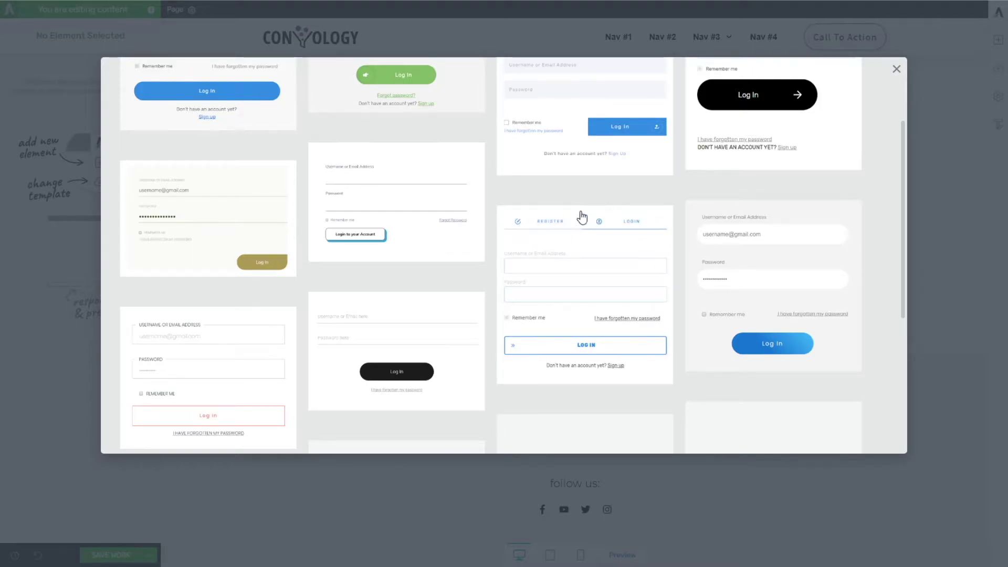
scroll(582, 256, up, 3)
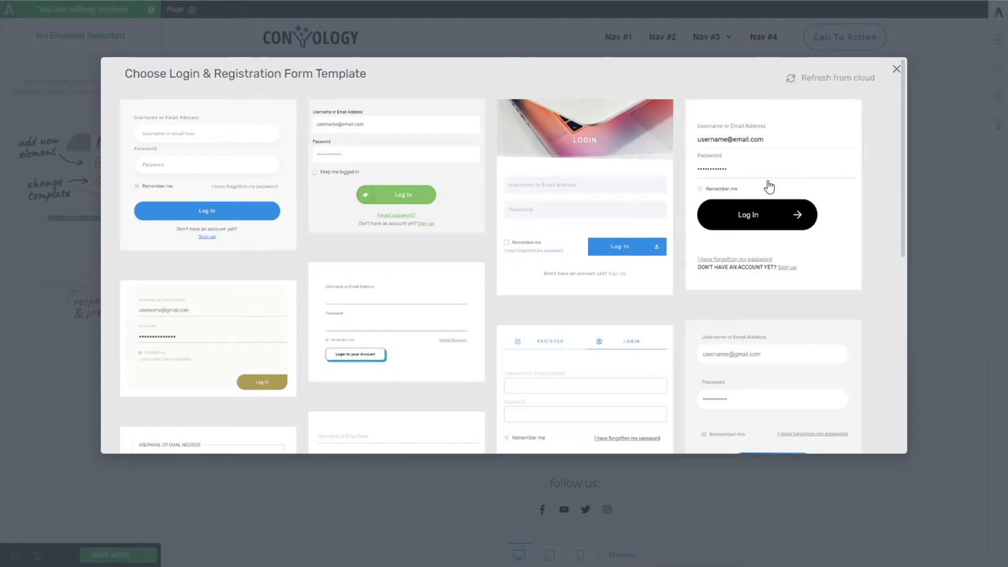
scroll(771, 228, down, 7)
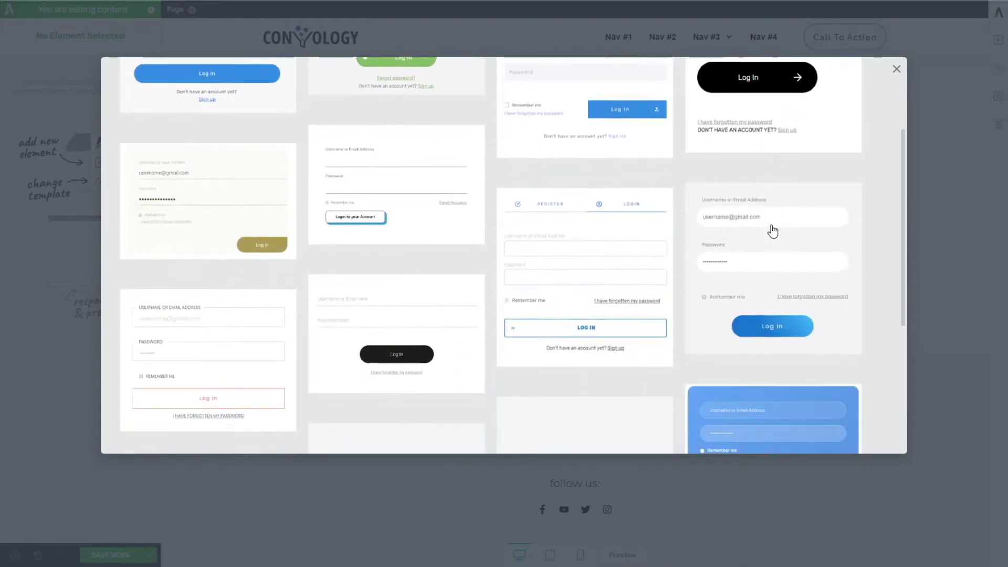
scroll(781, 252, up, 7)
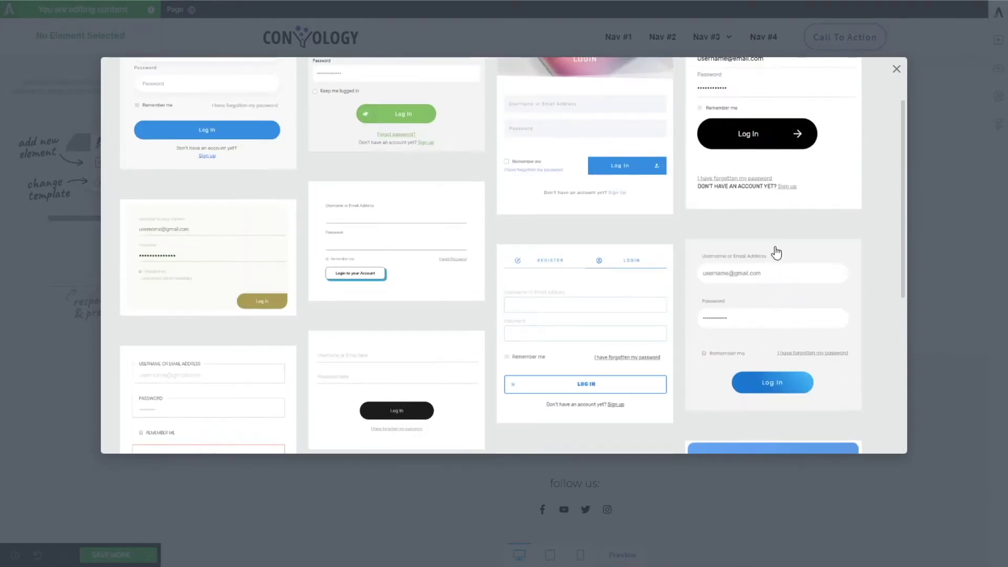
scroll(630, 225, up, 1)
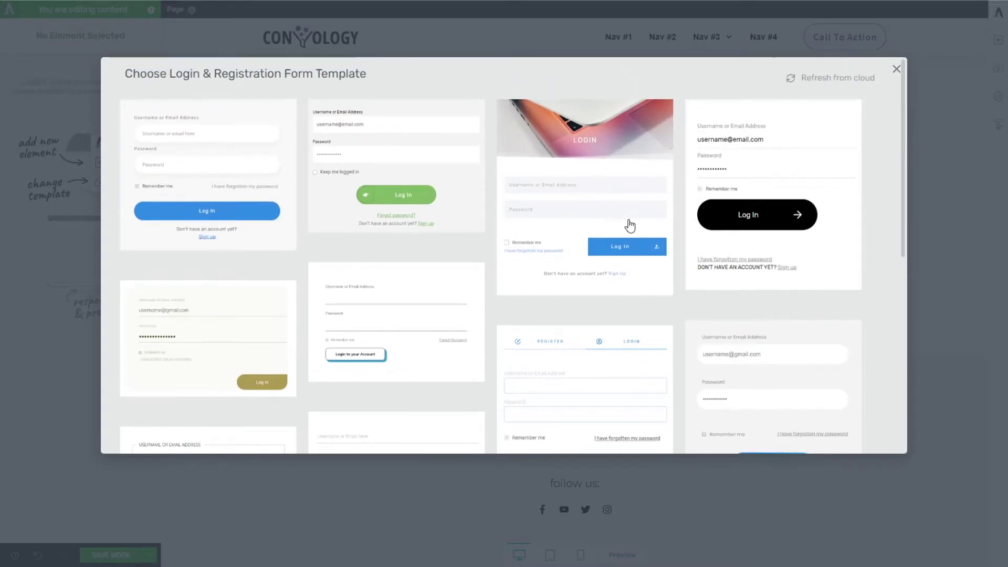
scroll(637, 242, down, 2)
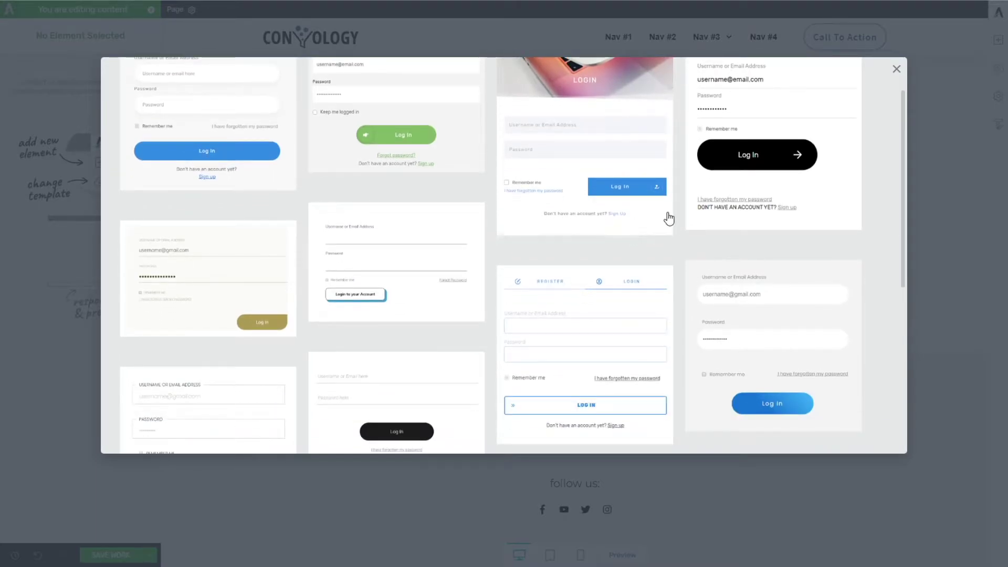
click(596, 308)
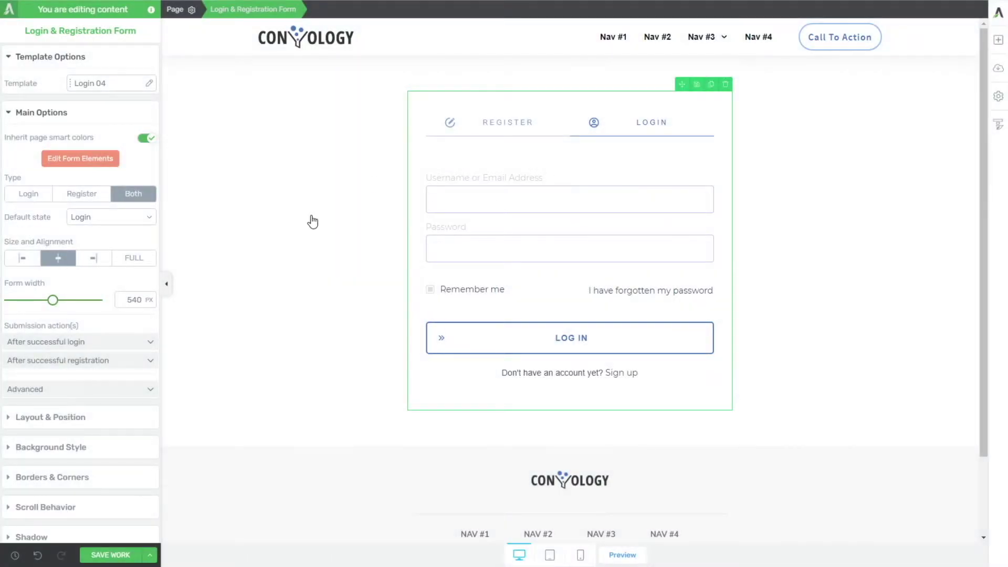
Set the form Type to Both login and registration, with Register as the default state
click(312, 222)
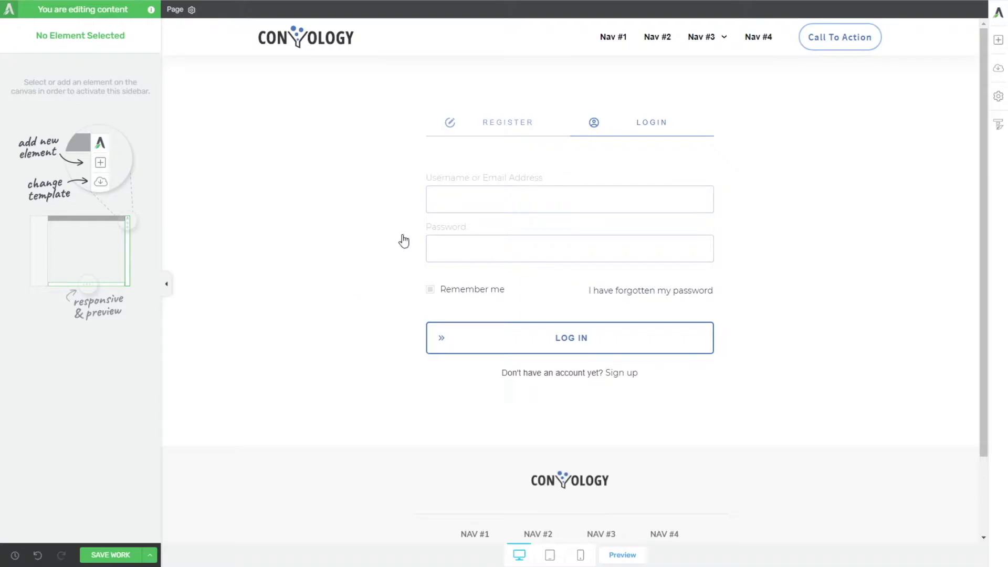
click(490, 141)
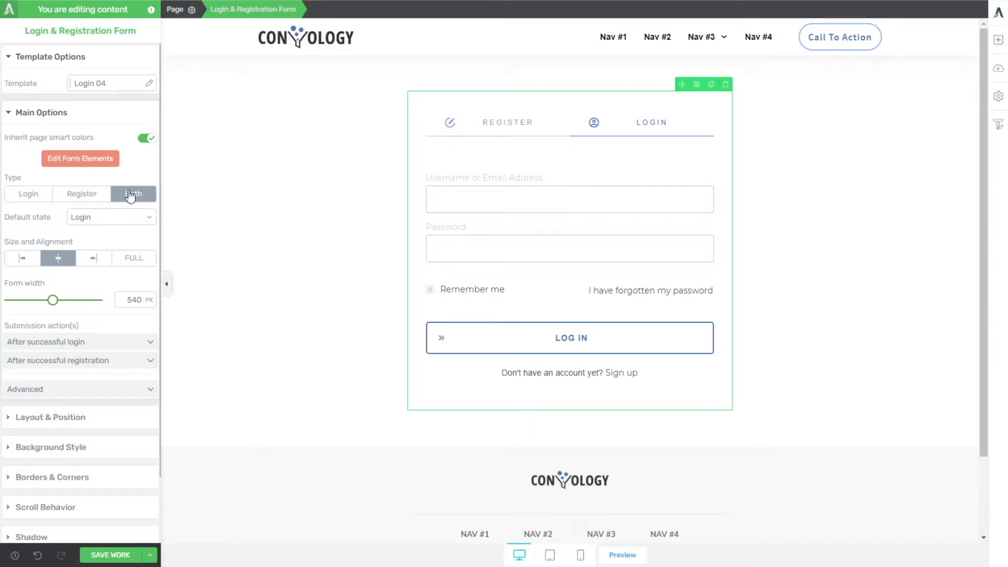
click(84, 198)
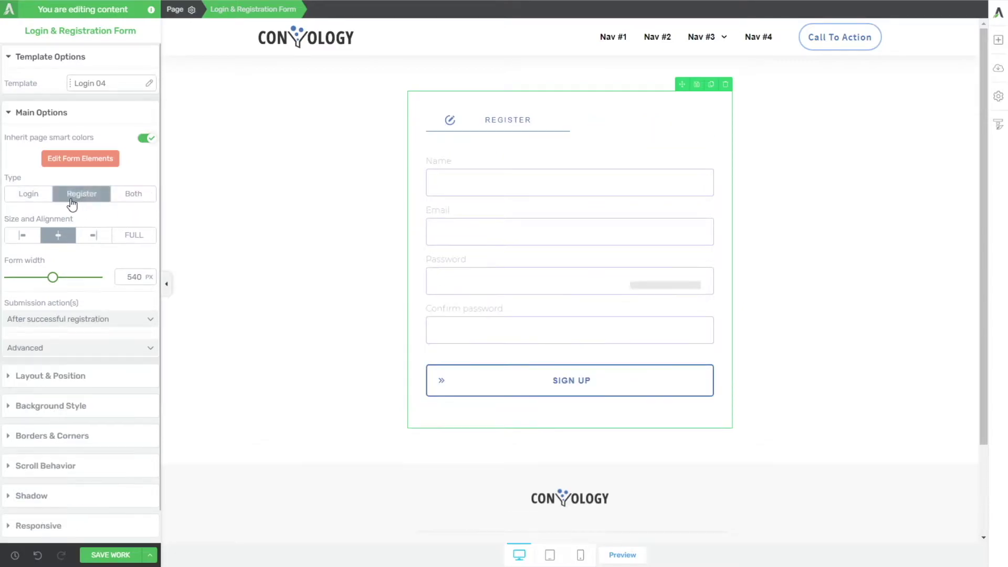
click(28, 198)
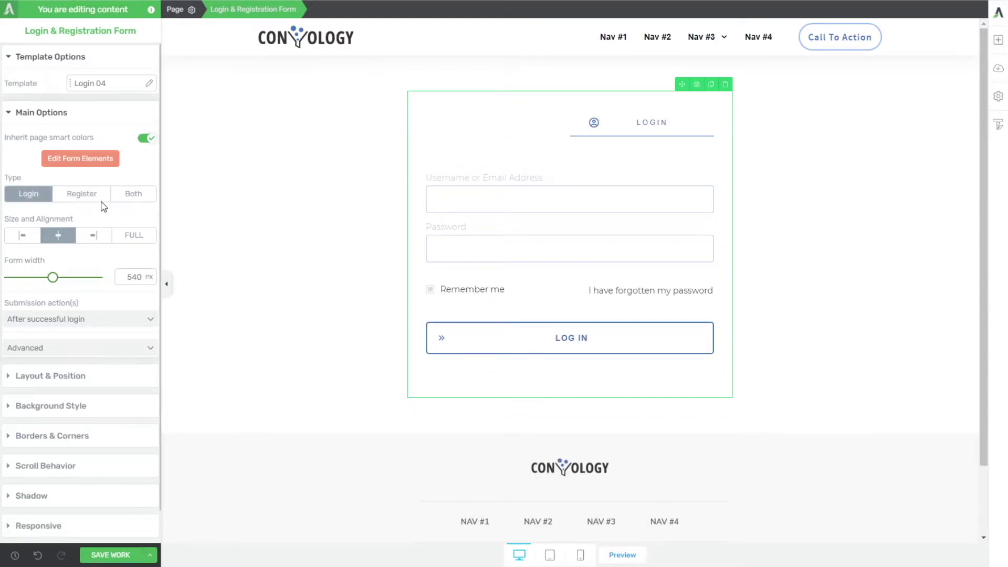
click(133, 193)
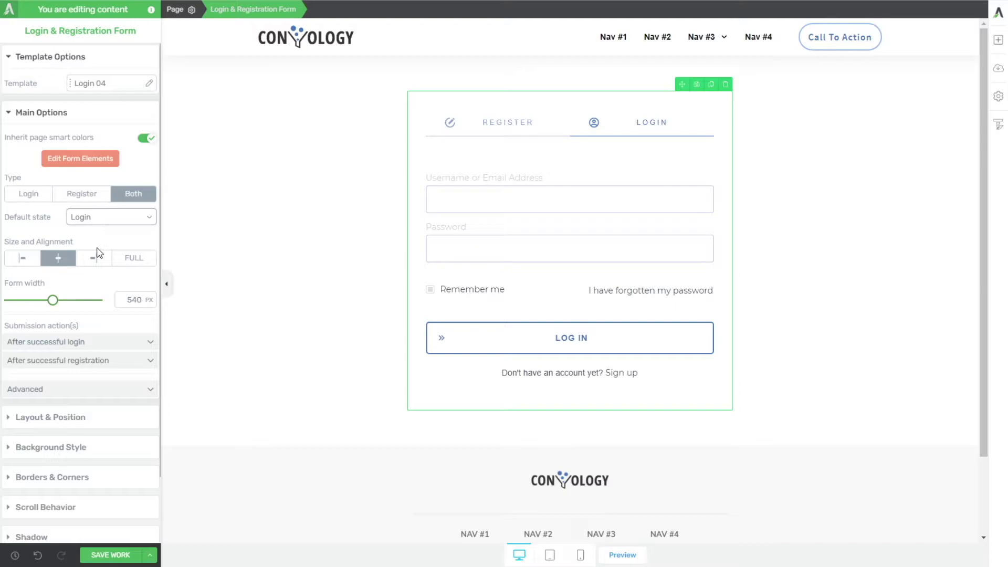
key(Down)
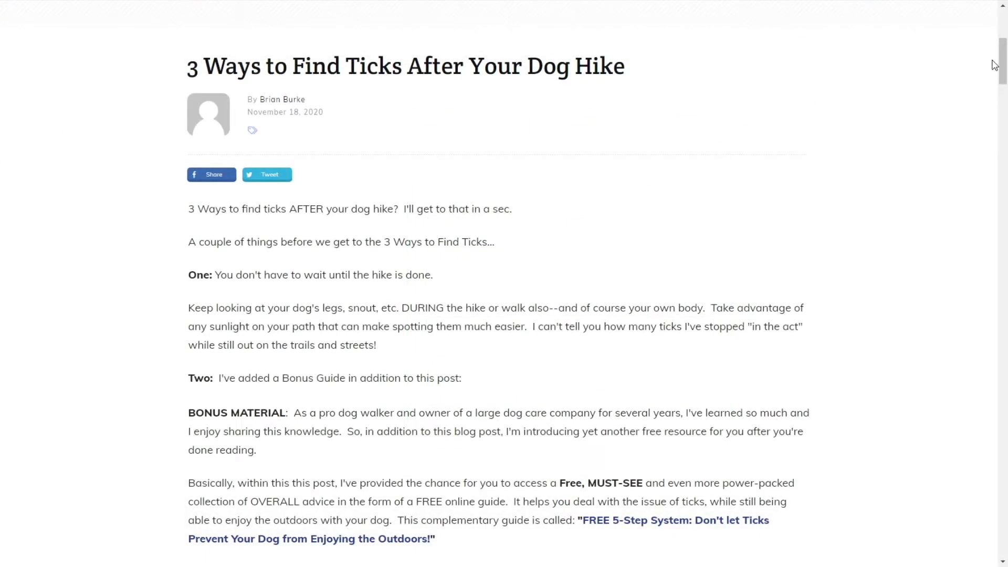
Scroll the blog post down to the gated FREE 5-Step System registration form
drag(1002, 58, 983, 320)
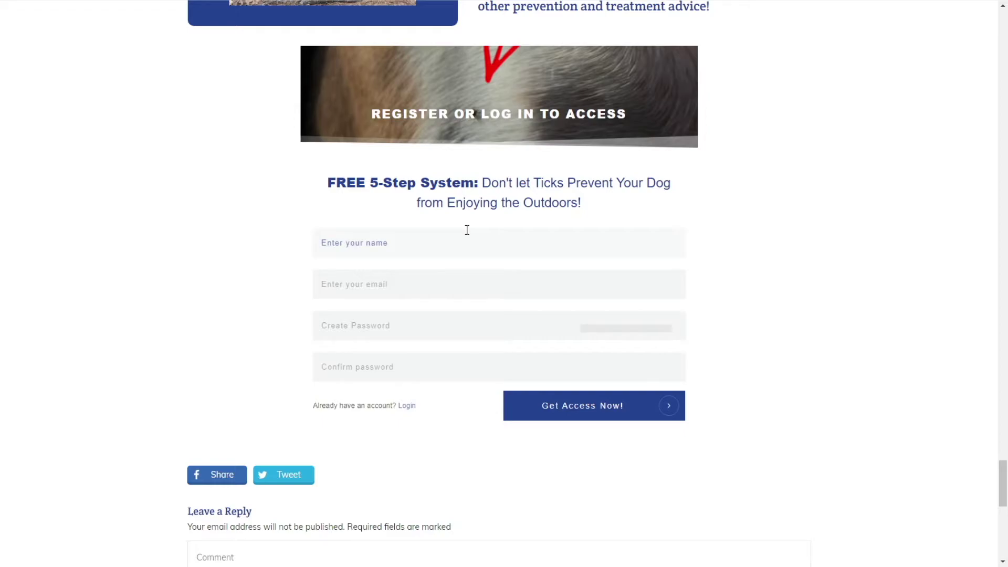
drag(334, 182, 487, 179)
click(462, 210)
drag(313, 410, 420, 408)
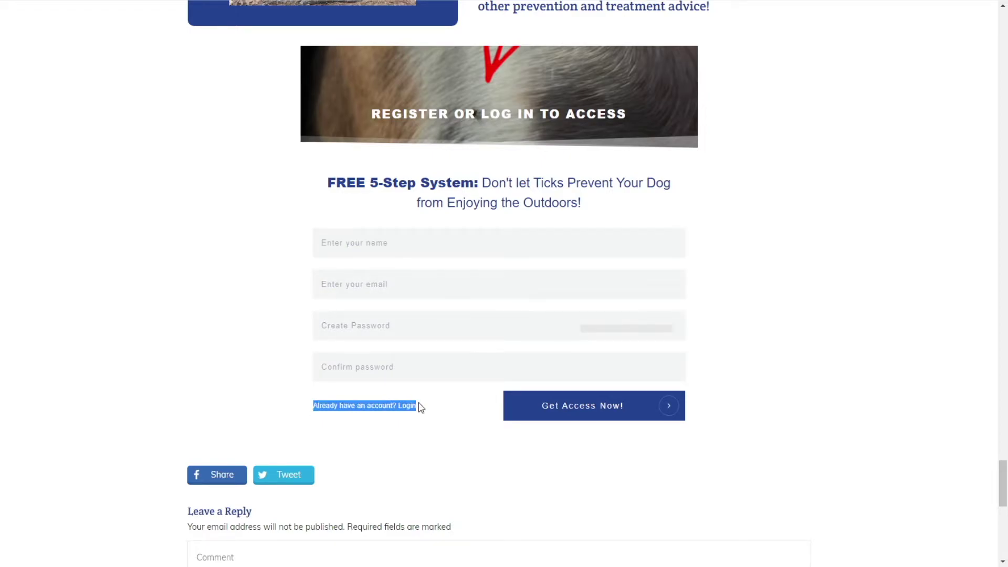
click(405, 418)
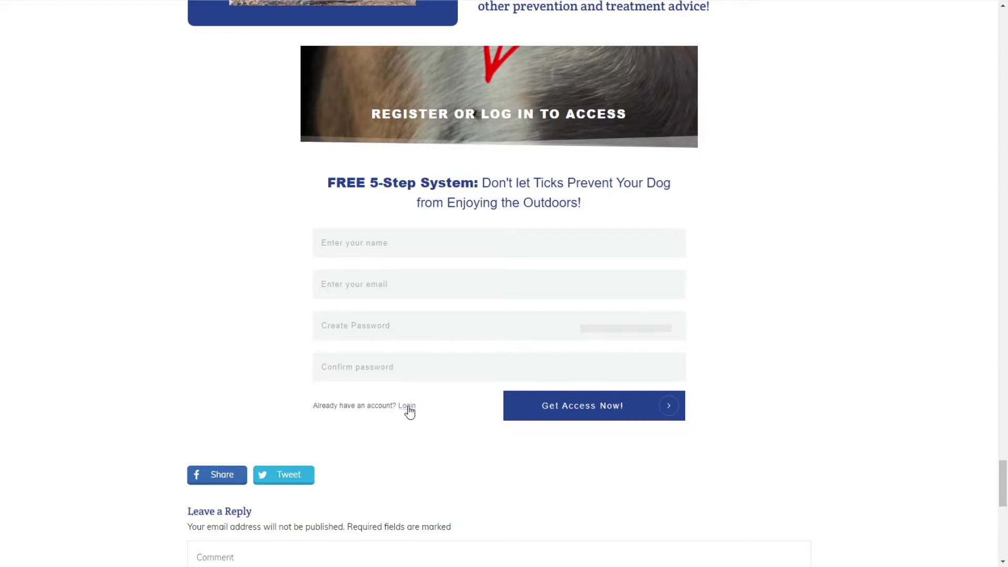
click(409, 413)
scroll(399, 411, up, 1)
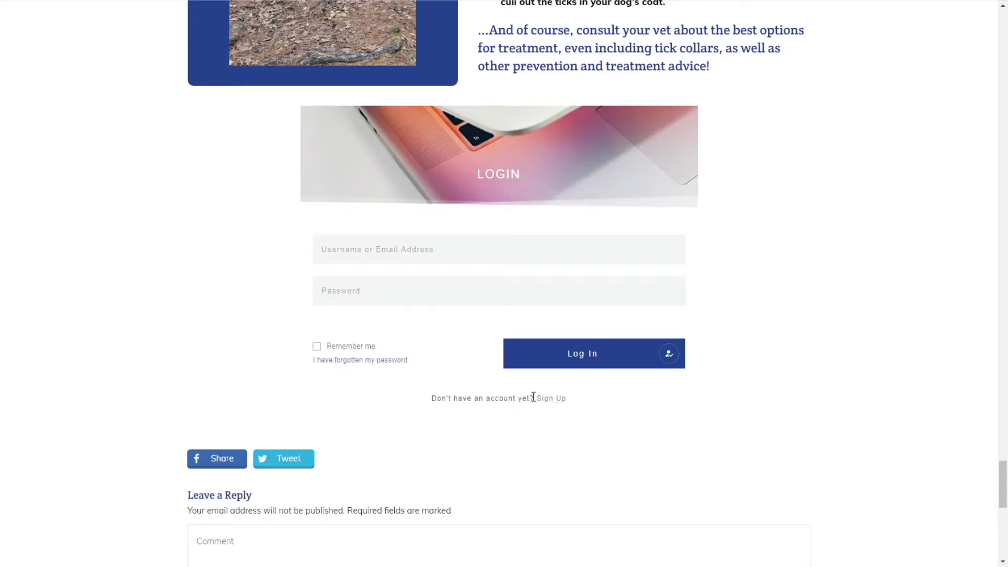
click(554, 400)
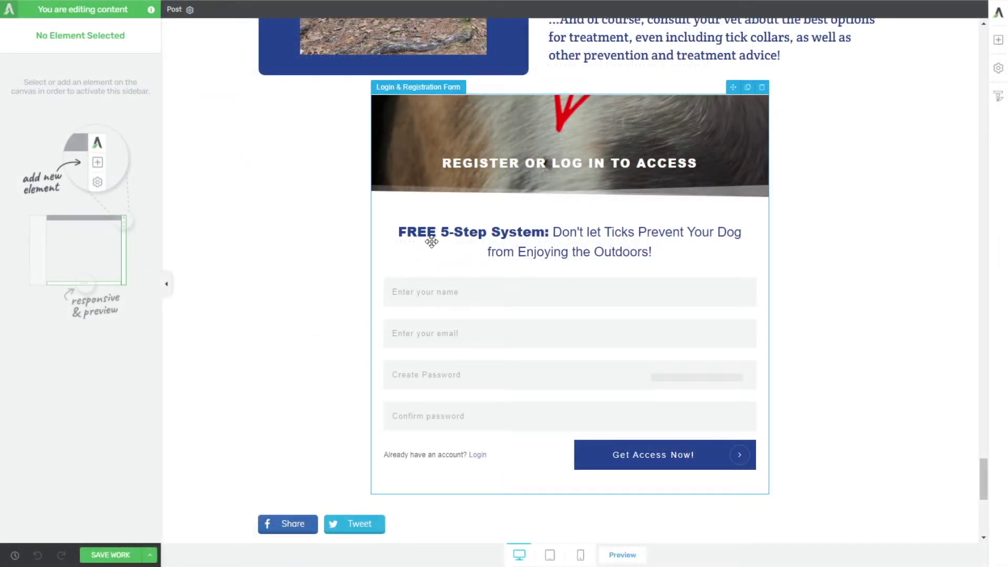
Select the lead-magnet form and review its after-login and after-registration redirect settings
click(428, 237)
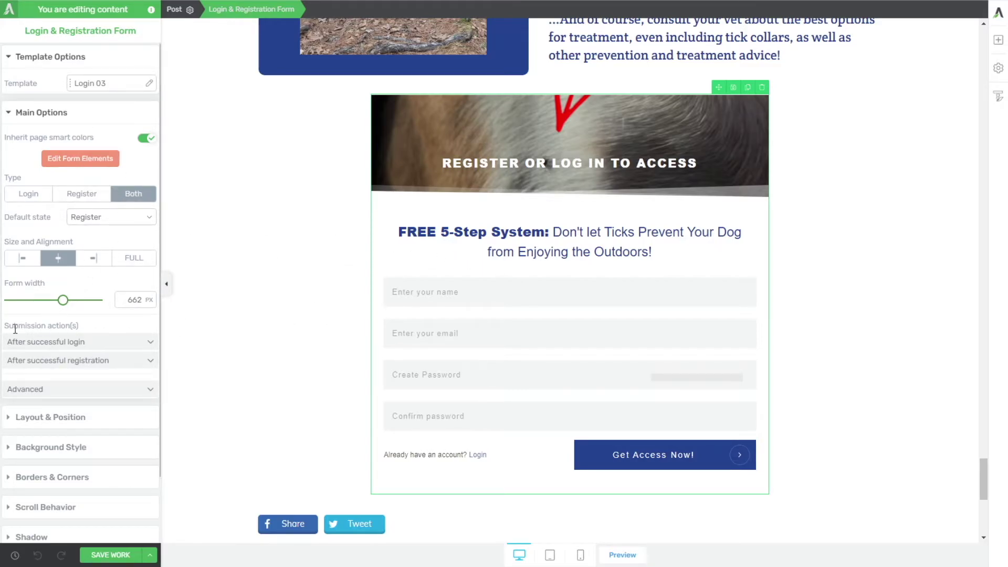
drag(81, 325, 4, 326)
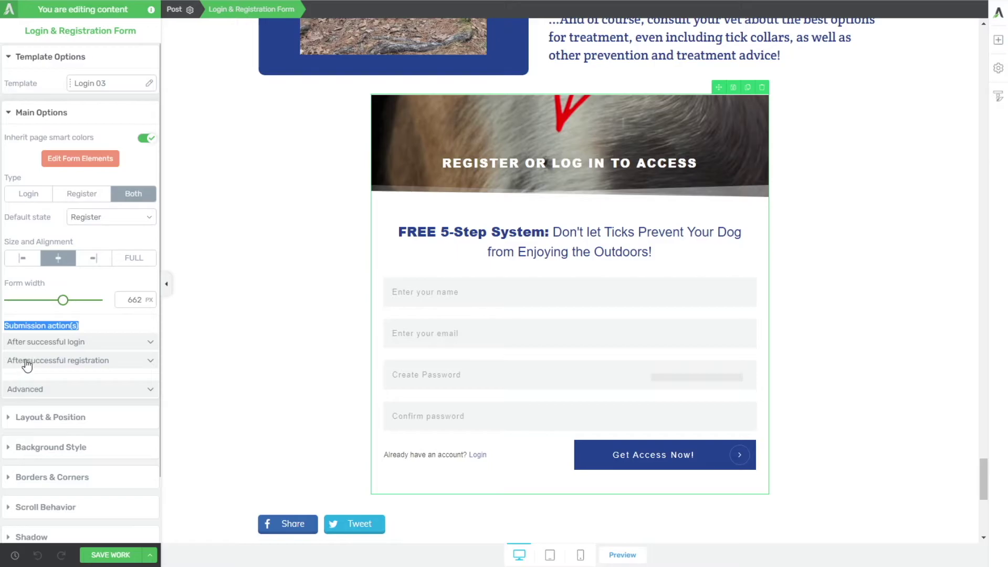
click(147, 344)
click(149, 442)
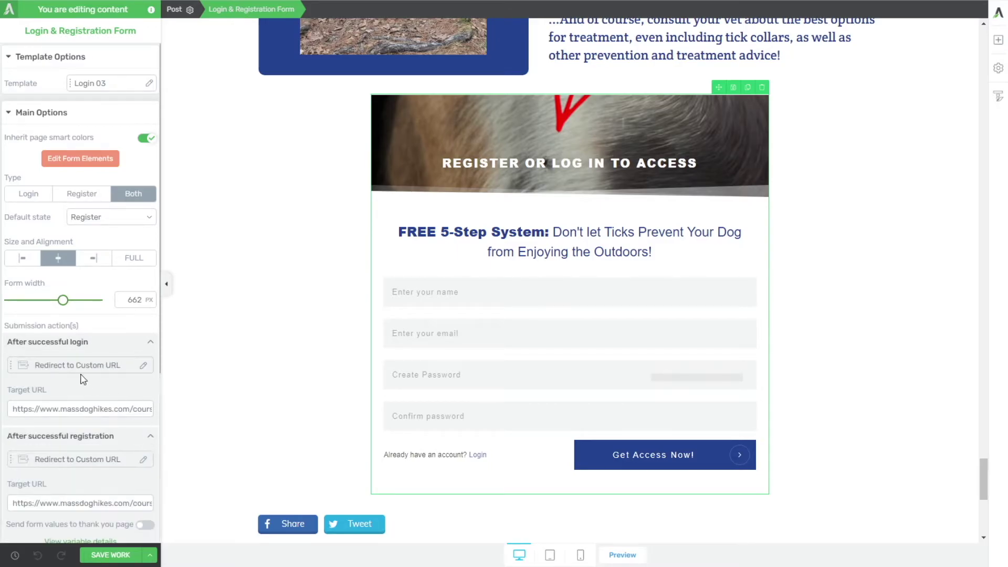
scroll(81, 366, down, 2)
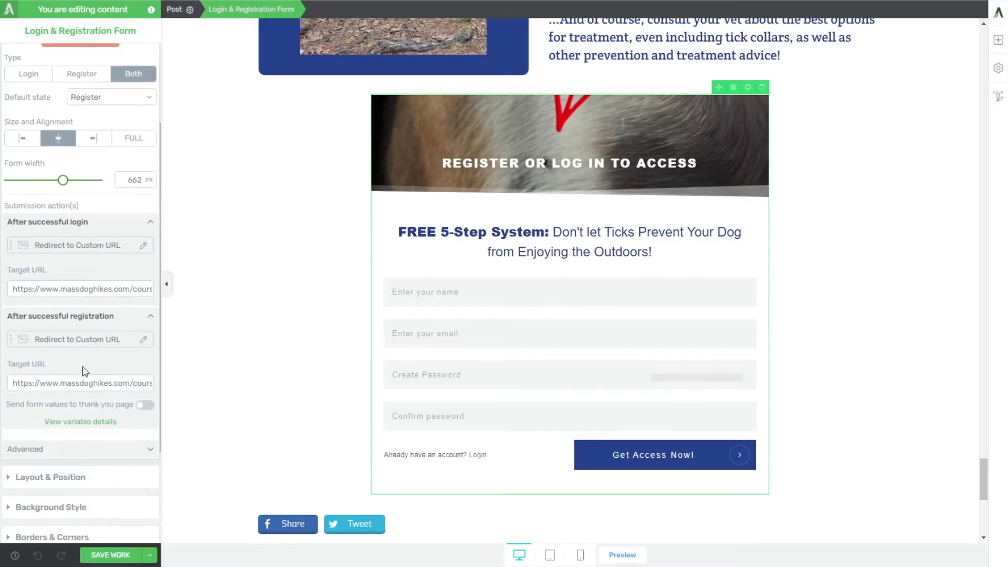
triple_click(106, 290)
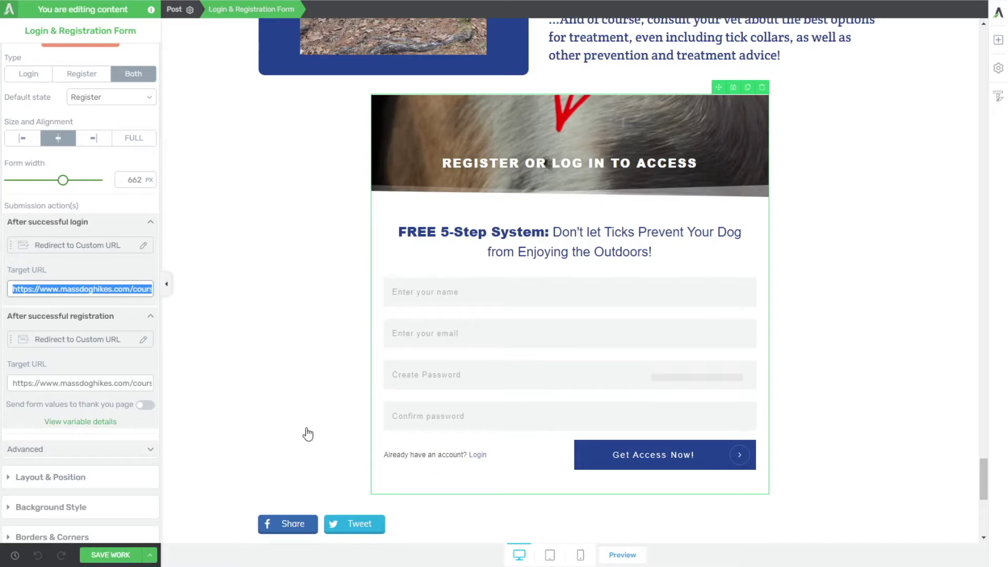
scroll(81, 210, up, 3)
Switch the form's state dropdown to Already Logged In
click(81, 160)
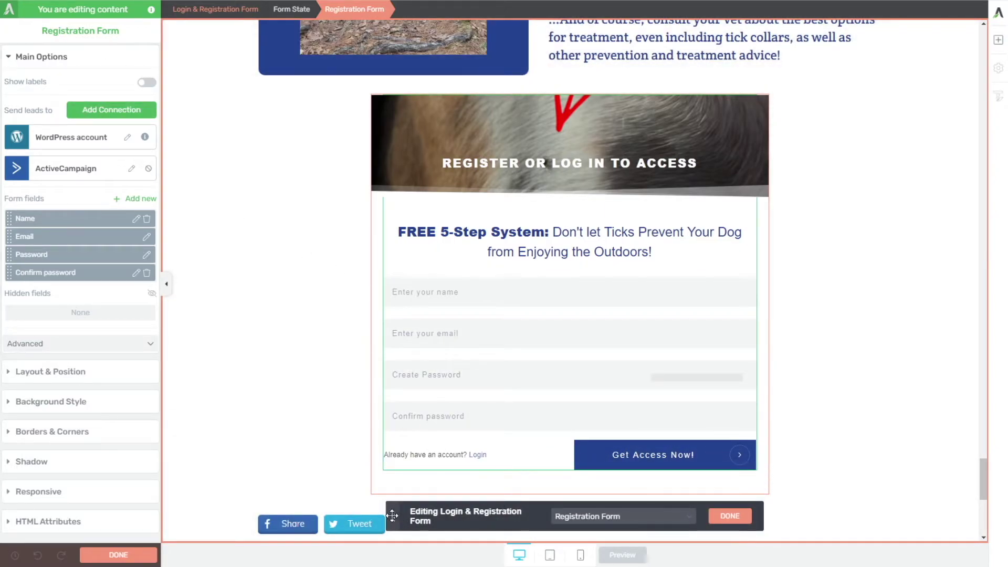
click(629, 516)
click(597, 503)
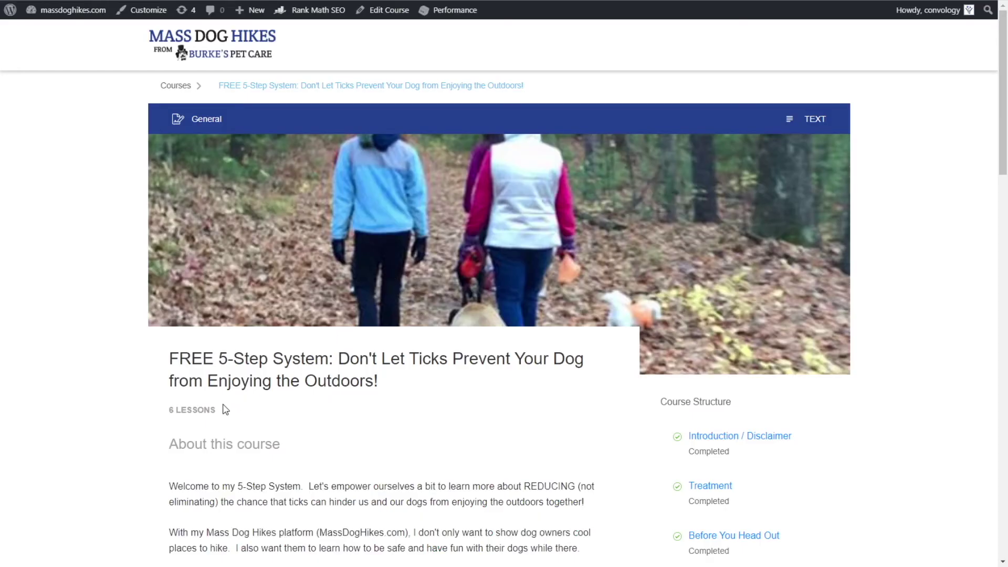
Scroll down the FREE 5-Step System course page to review its six lessons
scroll(407, 391, down, 5)
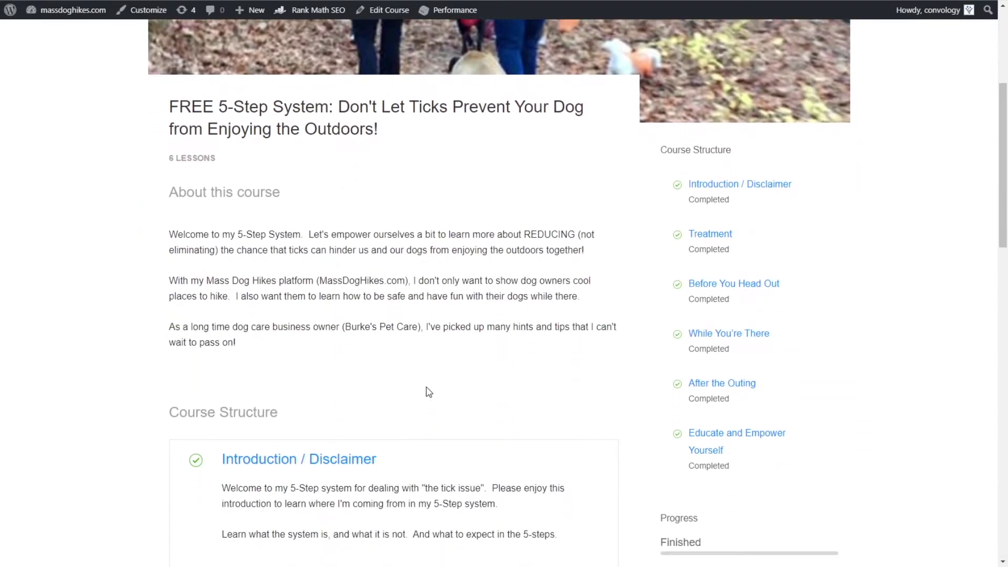
scroll(428, 392, down, 3)
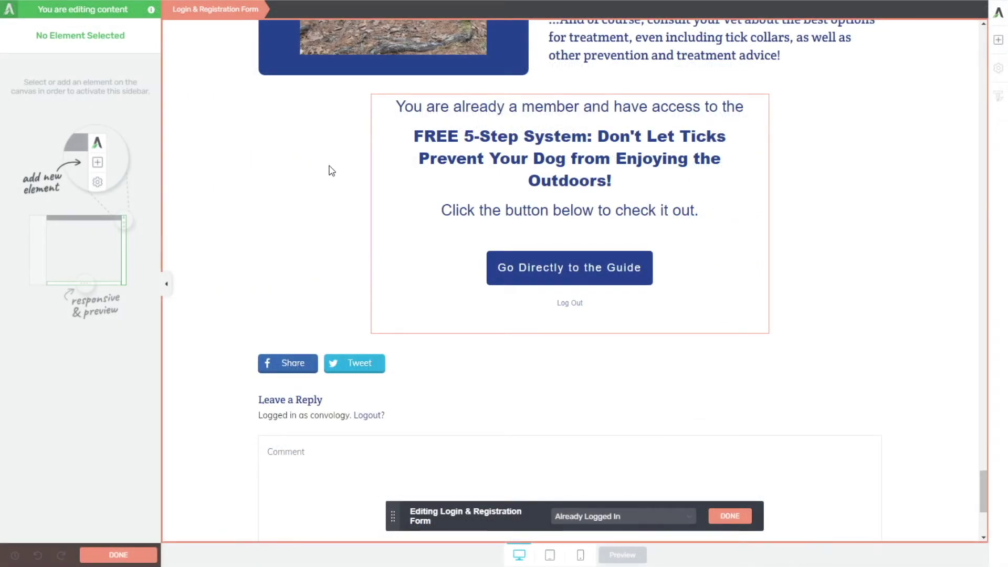
Set the form-state dropdown back to Registration Form
click(585, 515)
click(592, 477)
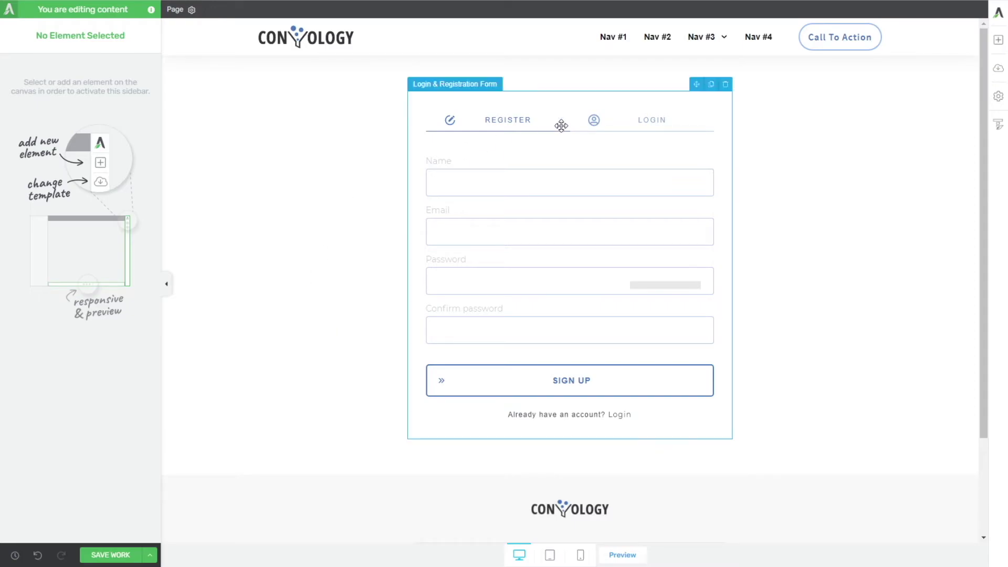
Add a text block above the form reading 'Login', centred and styled as Heading 1
click(998, 42)
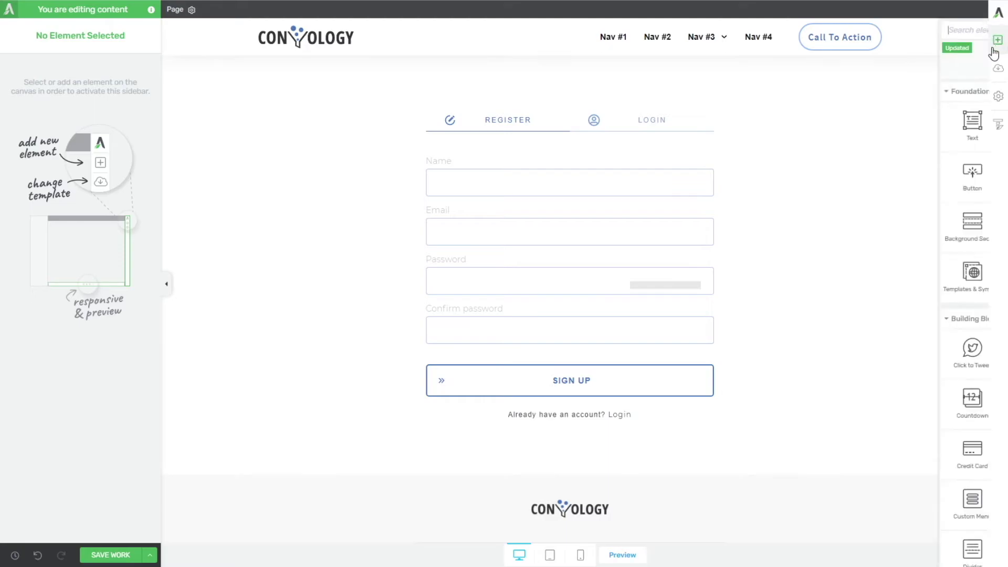
drag(891, 124, 565, 112)
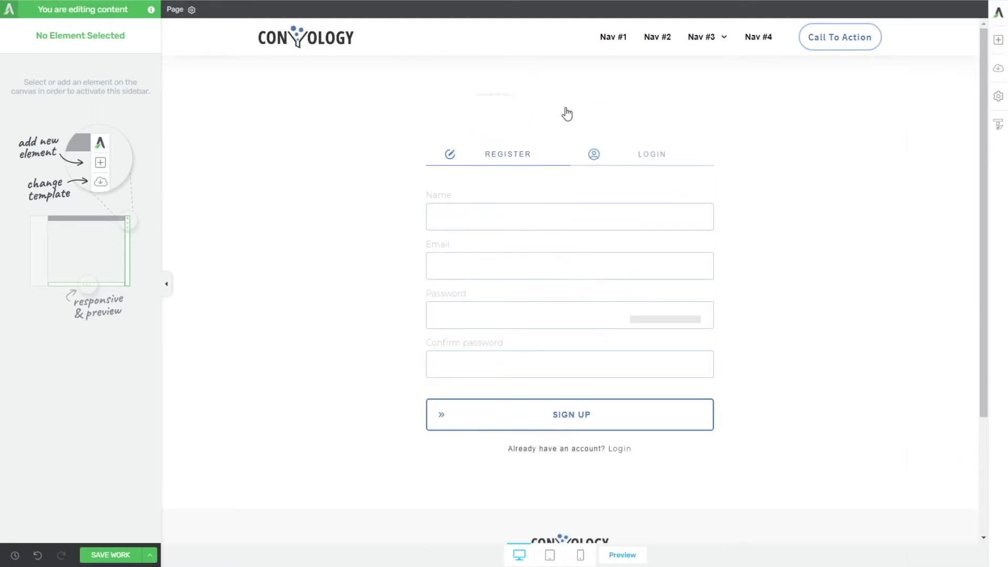
key(ctrl+a)
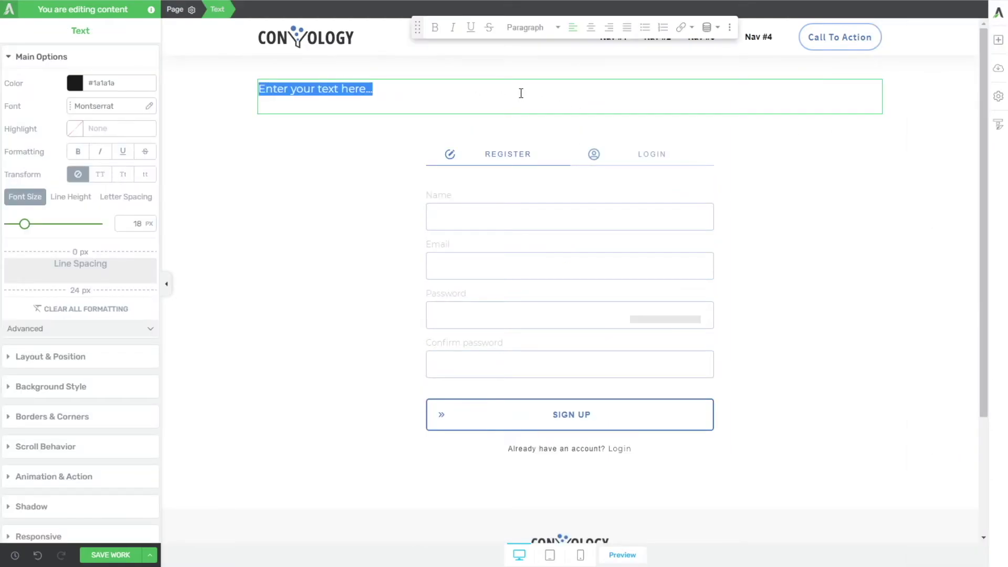
text(Login)
key(ctrl+a)
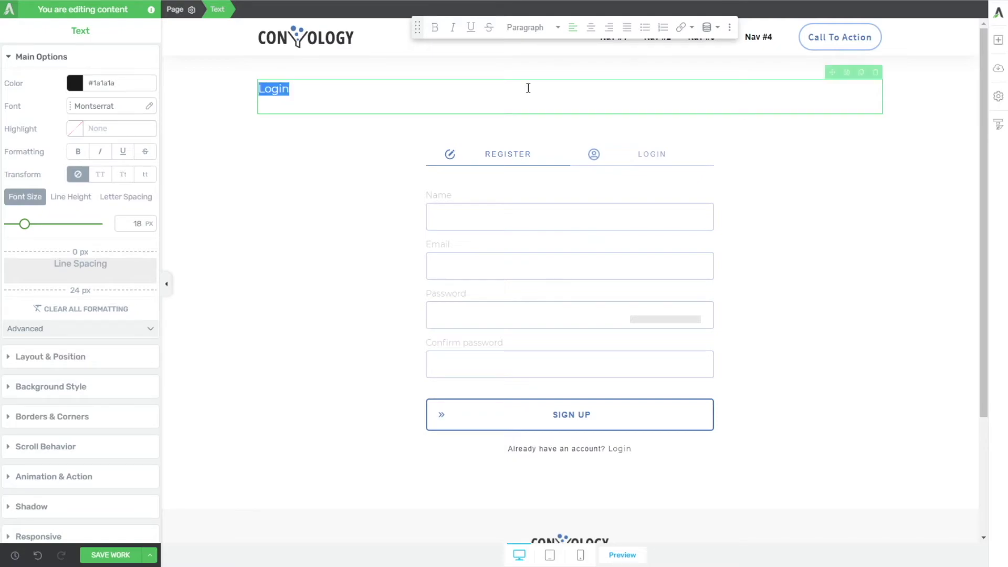
click(589, 29)
click(546, 30)
click(557, 103)
click(336, 232)
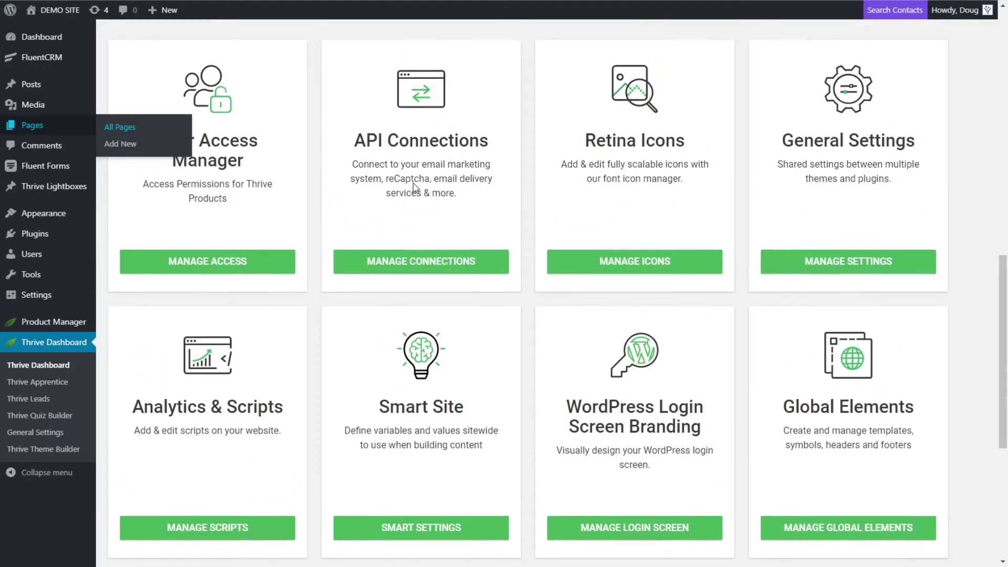
Open WordPress Login Screen Branding from Thrive Features and toggle ACTIVE off and back on
scroll(415, 188, up, 2)
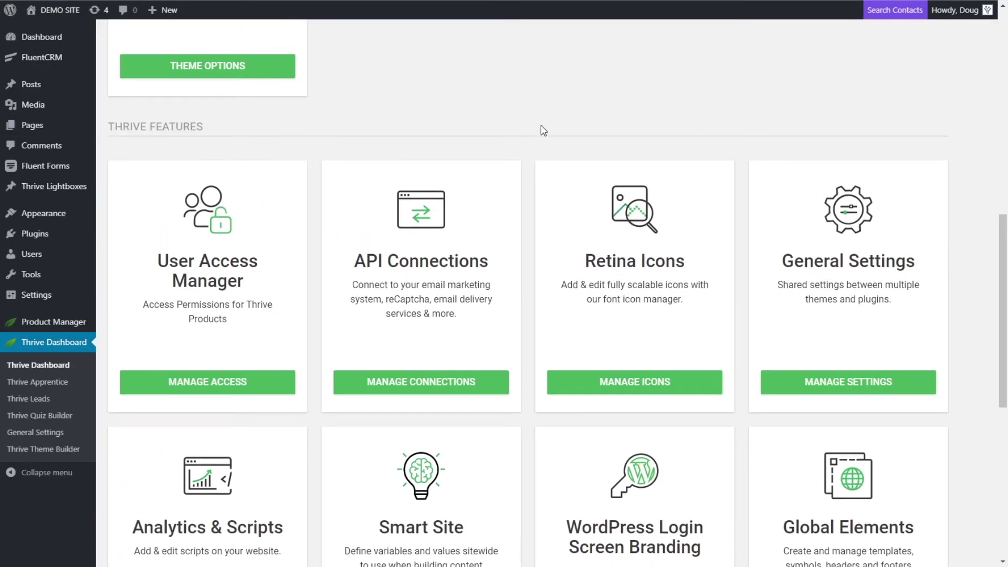
scroll(544, 131, down, 2)
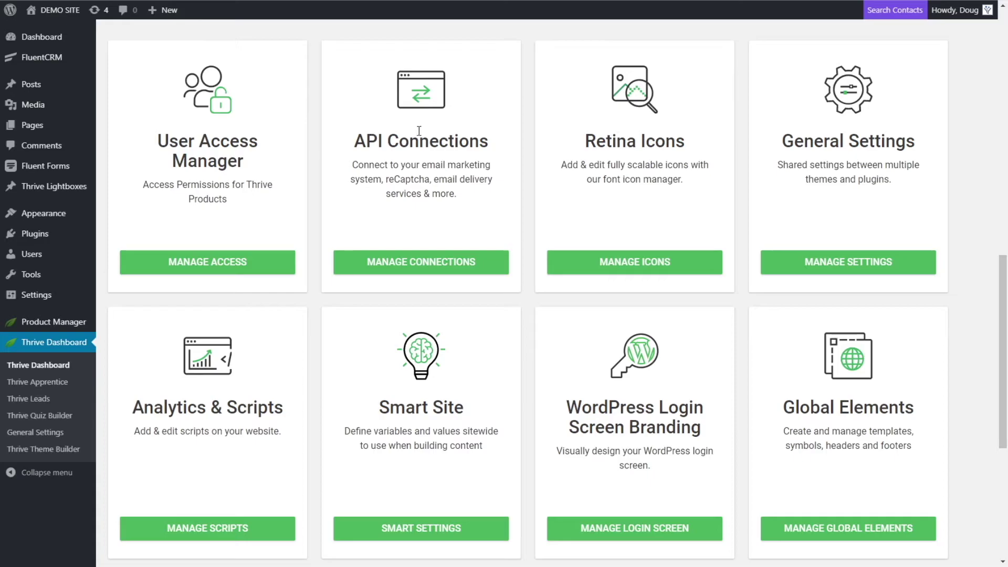
scroll(544, 174, down, 2)
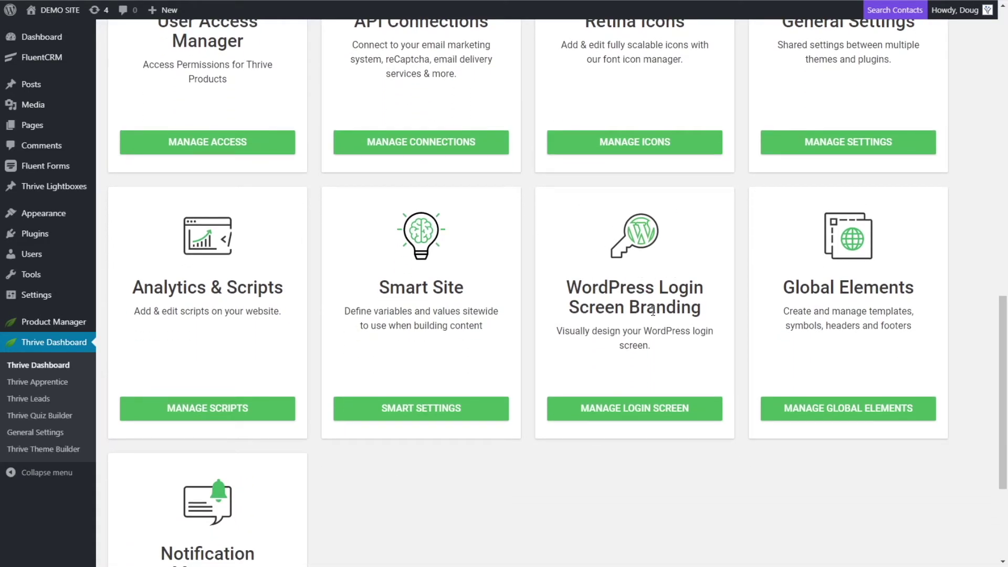
click(629, 414)
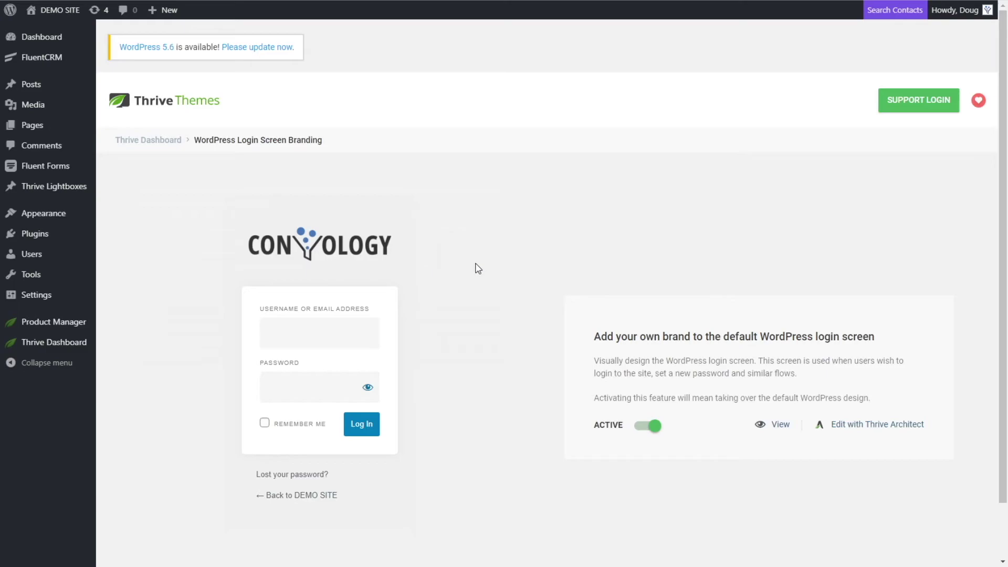
click(650, 429)
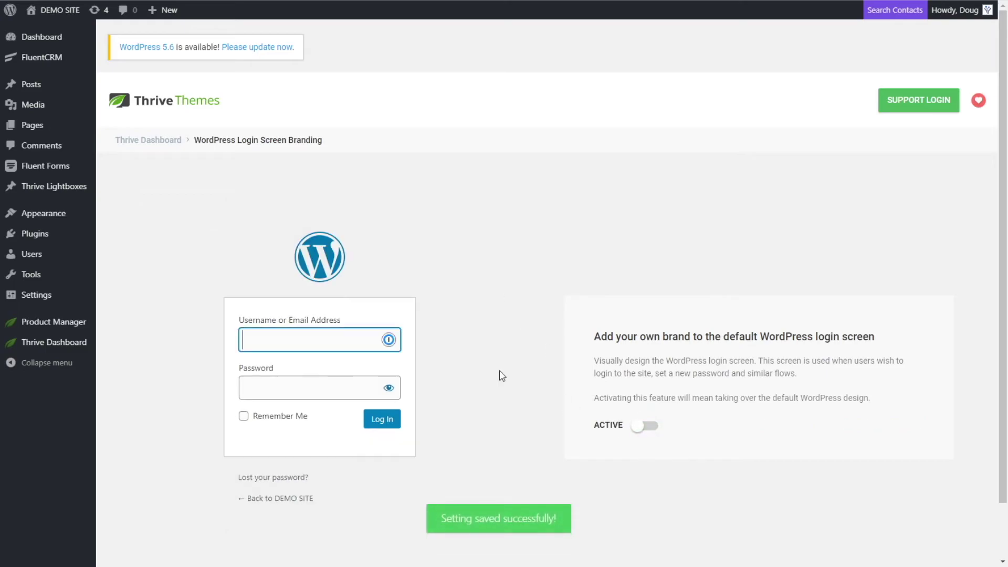
click(644, 428)
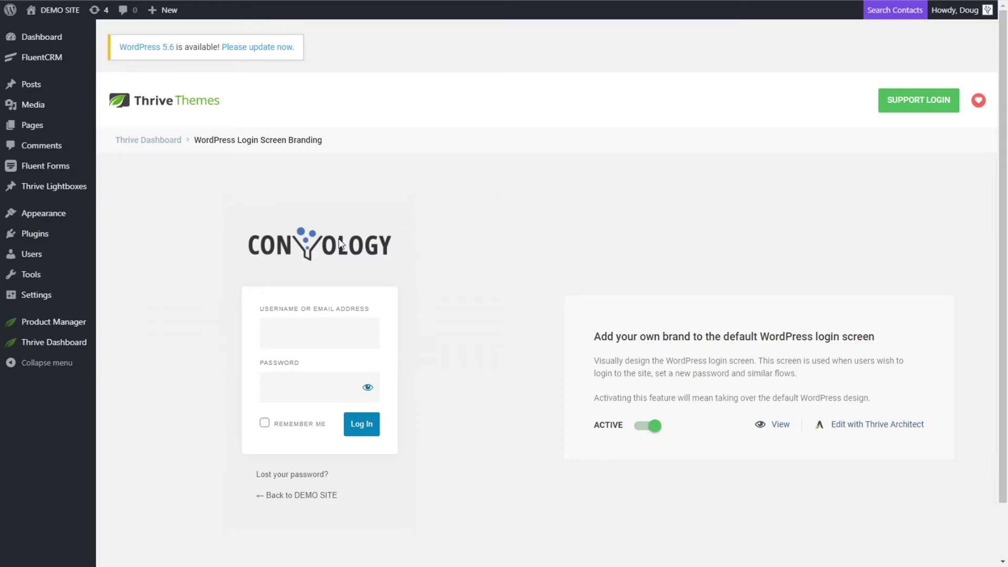
click(871, 429)
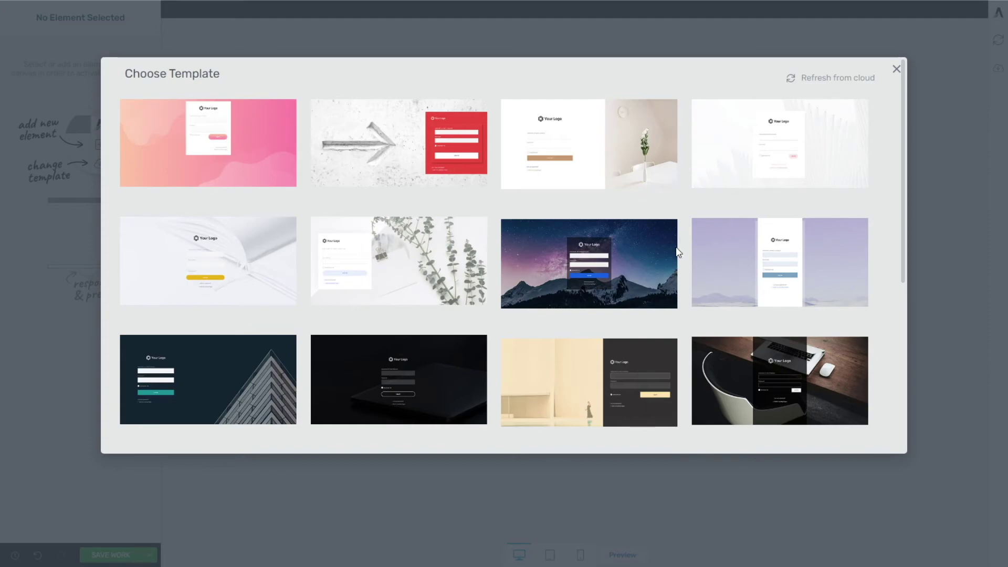
click(634, 274)
click(820, 428)
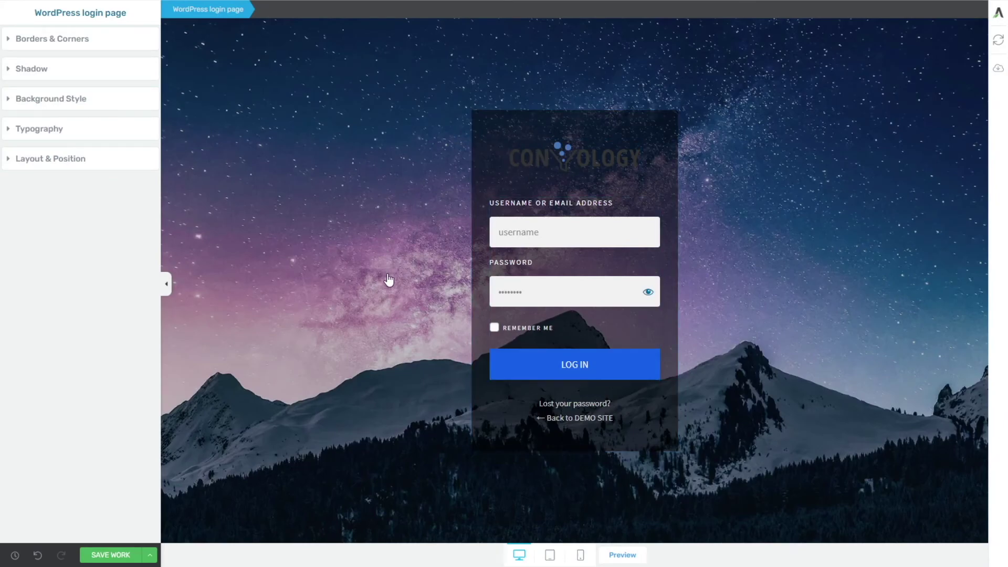
click(564, 153)
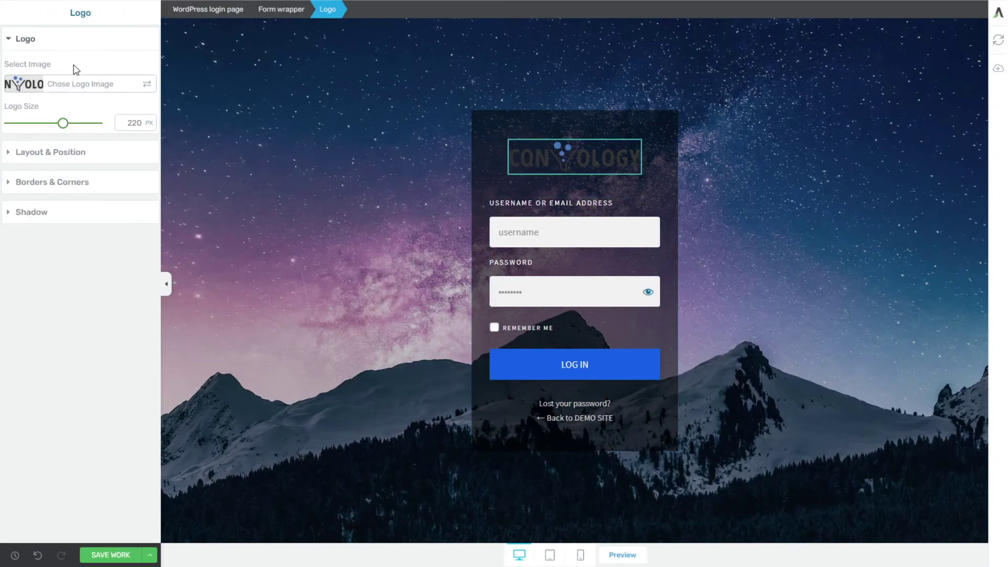
click(452, 155)
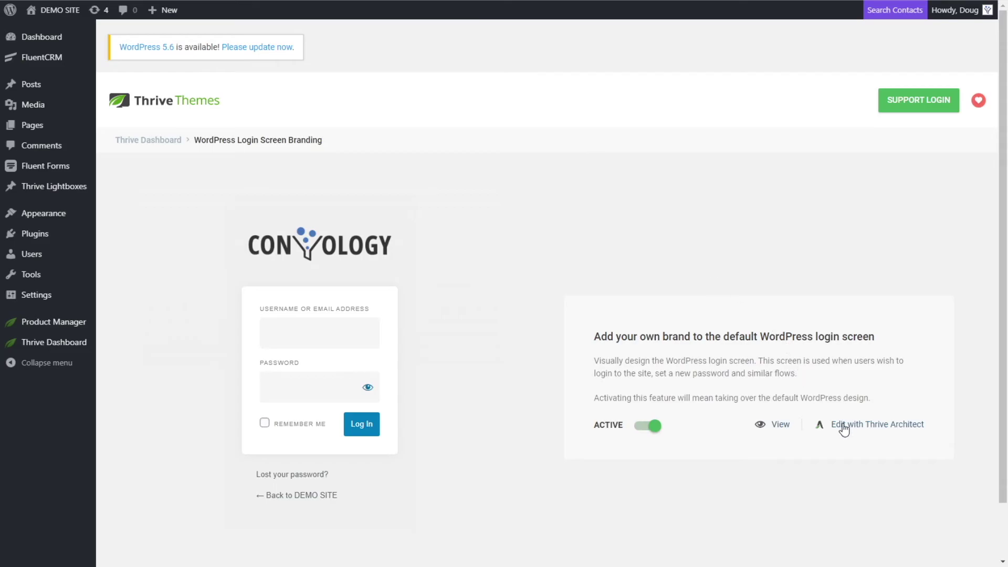
Edit the login screen and replace its template with the white flower-vase design
click(845, 429)
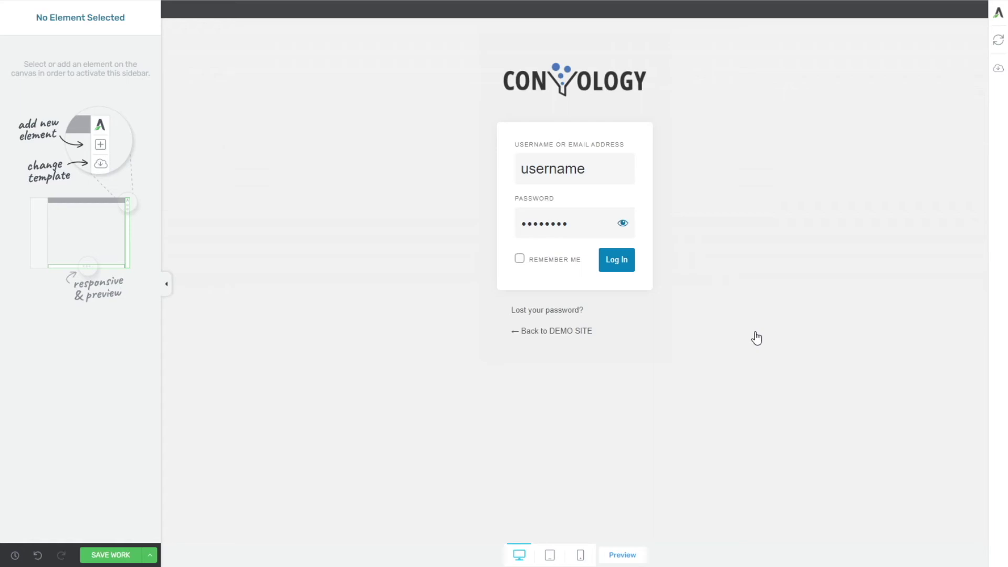
click(997, 70)
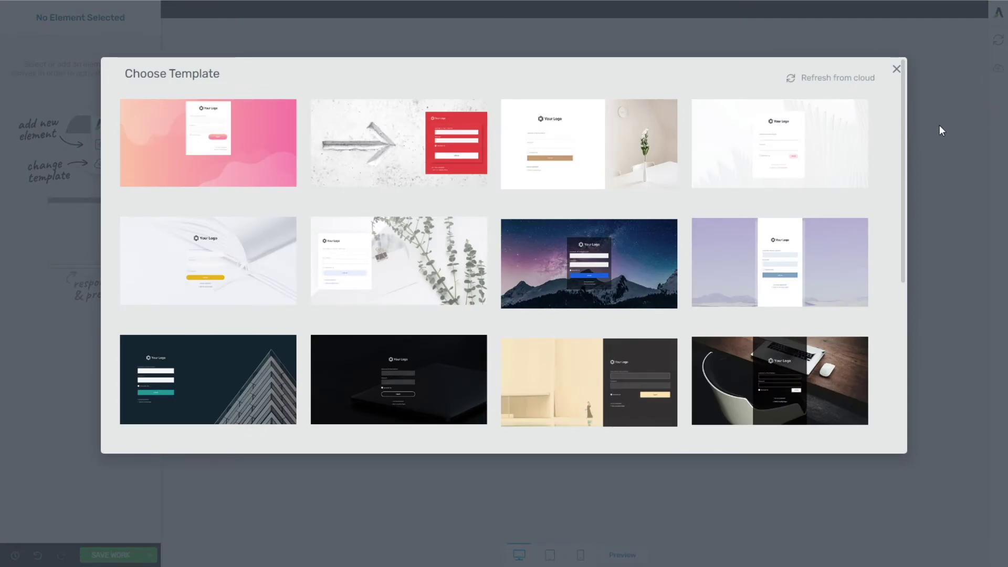
scroll(792, 241, down, 5)
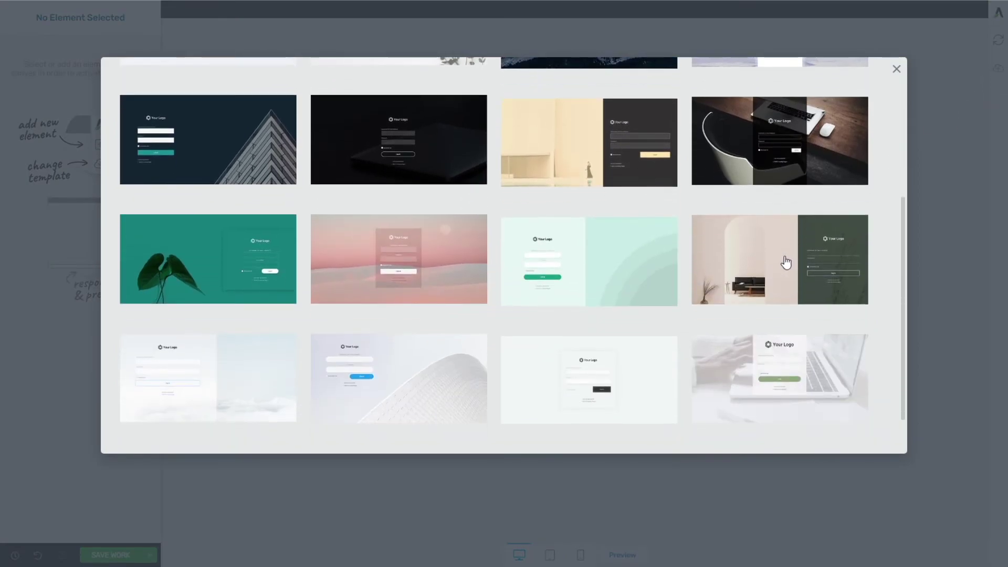
scroll(601, 236, down, 1)
scroll(600, 231, up, 8)
click(611, 141)
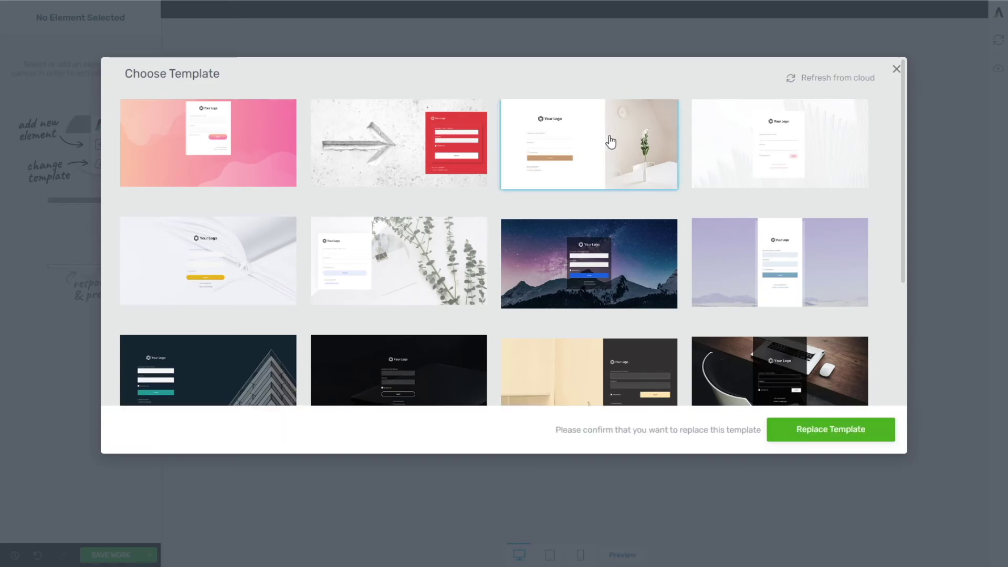
click(853, 431)
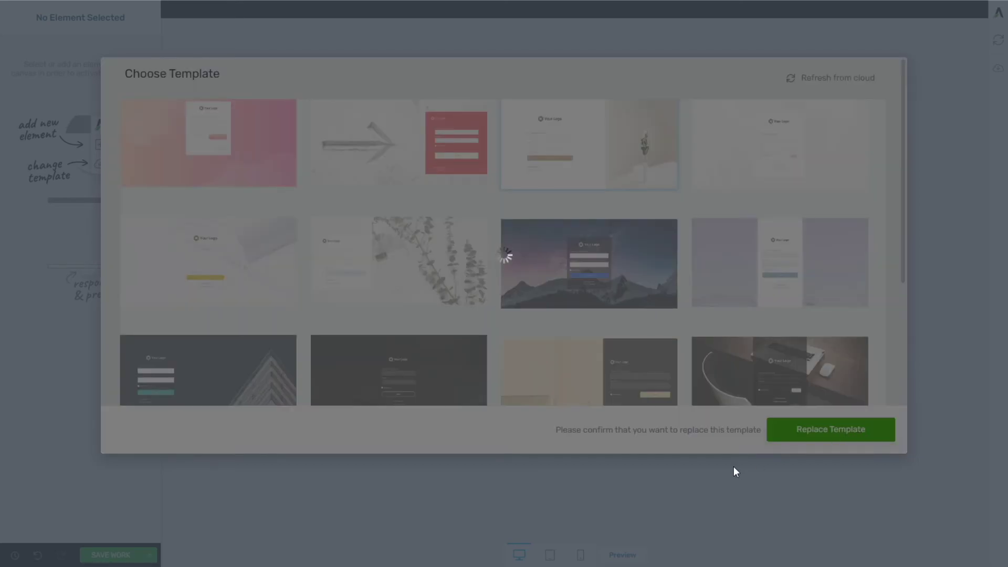